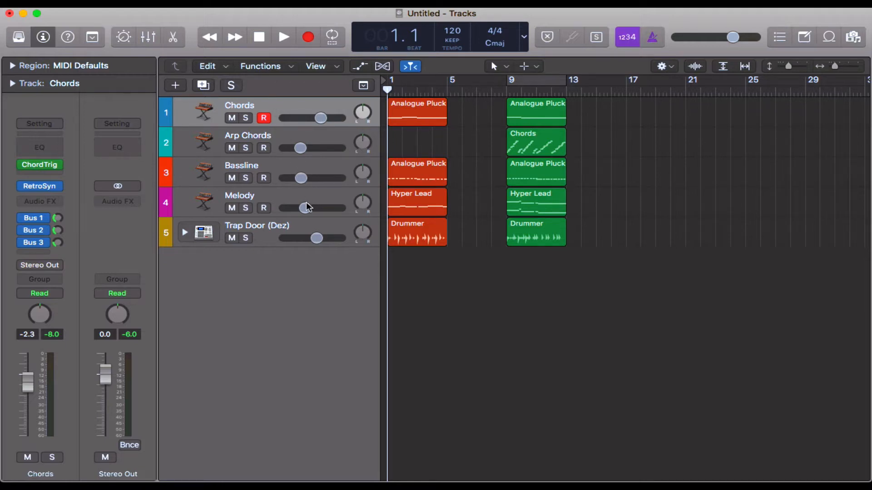
click(437, 295)
drag(438, 236, 423, 111)
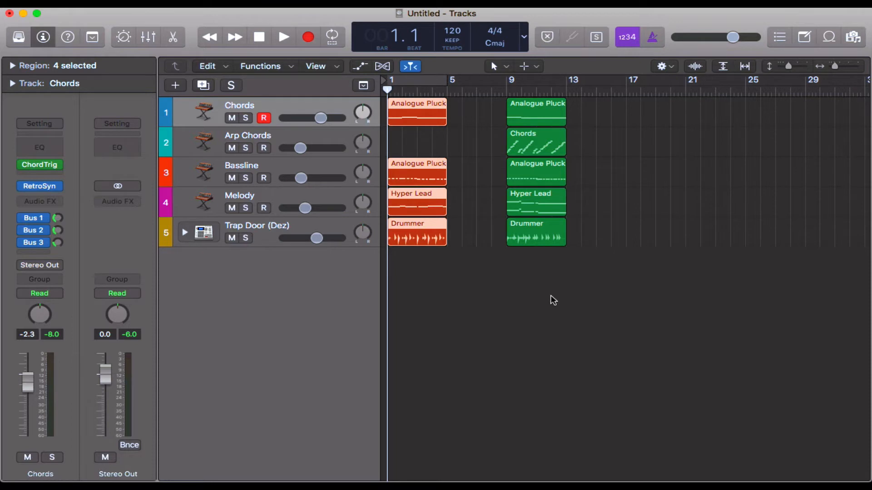
drag(544, 292, 538, 117)
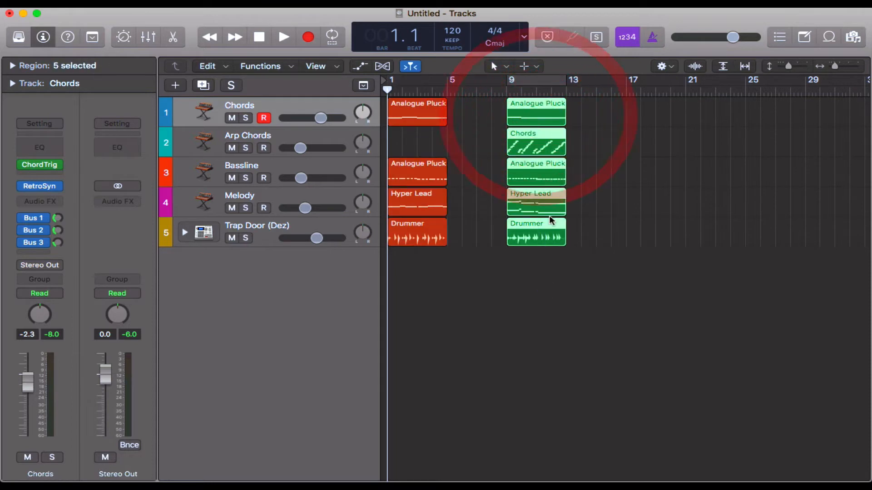
click(489, 304)
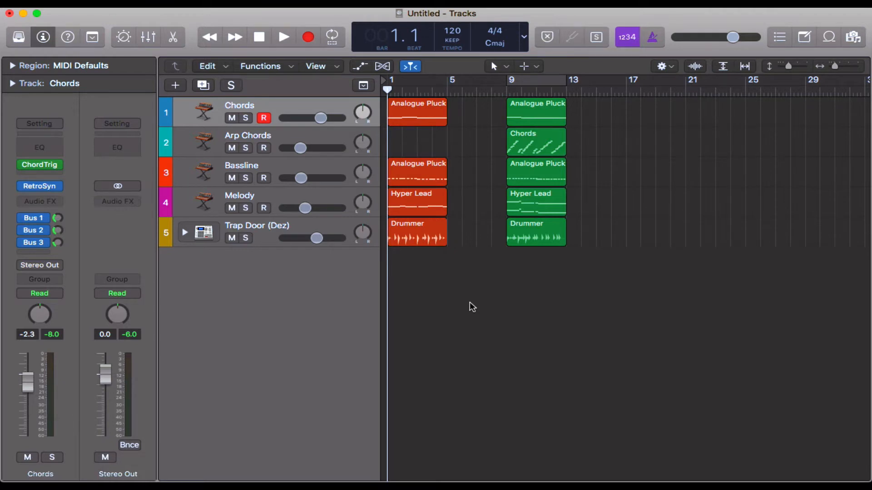
Step: Play the red regions from bar 1 through their end and return the playhead to bar 1
key(Return)
key(space)
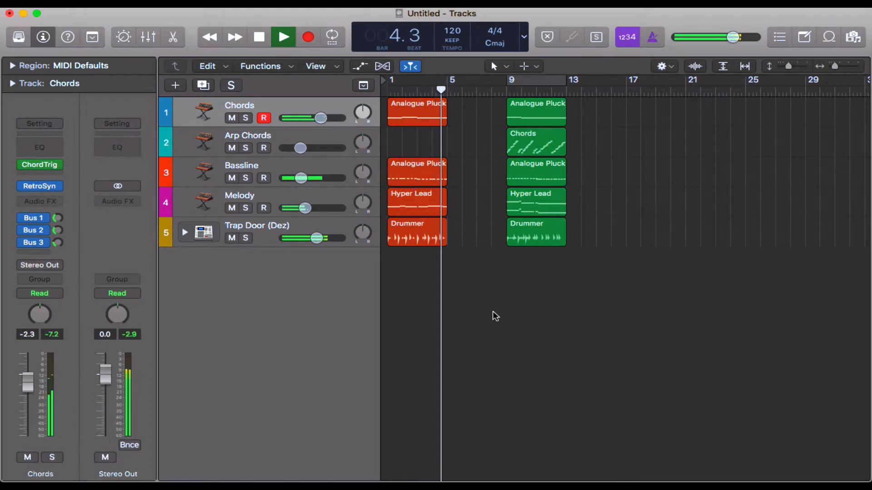
key(space)
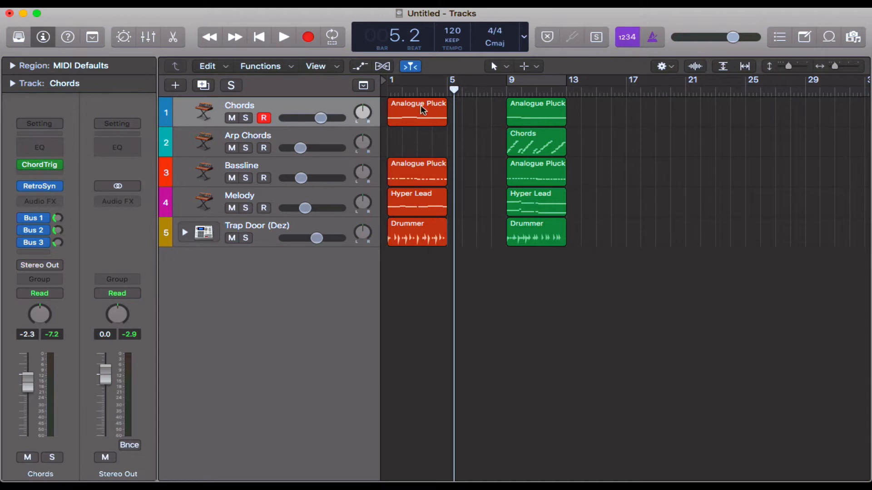
drag(453, 89, 363, 88)
Step: Try lengthening the first note of the red Chords track region to bar 3 in the Piano Roll, undo it and close the editor
click(405, 112)
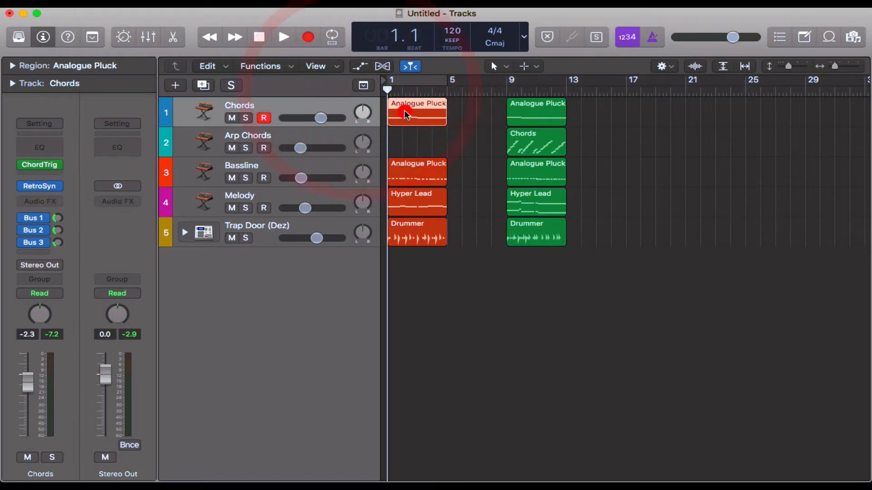
key(e)
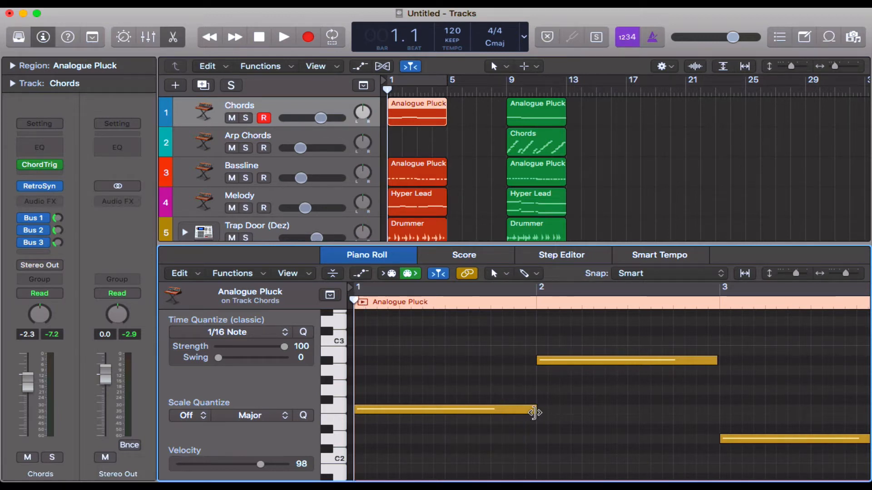
drag(534, 413, 716, 413)
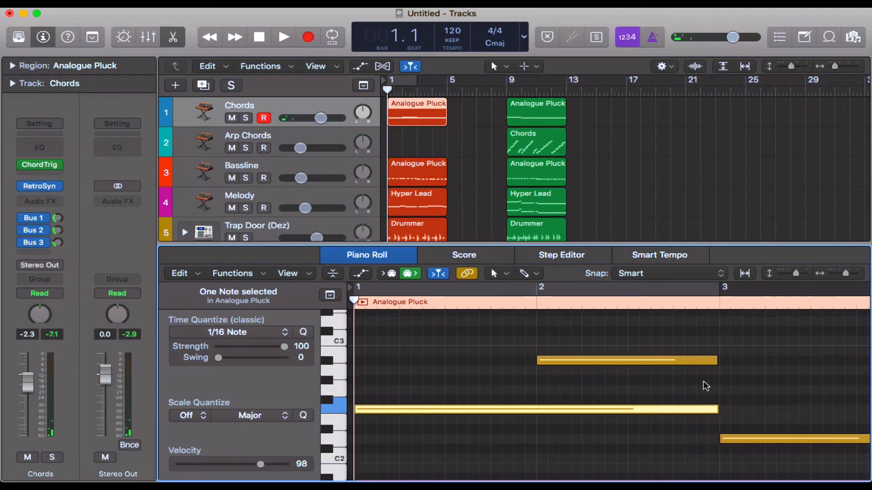
key(super+z)
key(super+e)
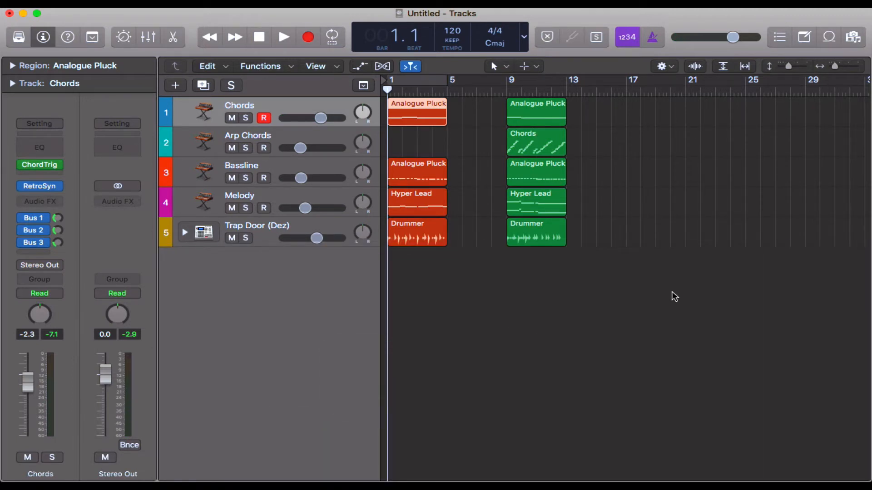
Step: Move the five green regions to start at bar 13 and place a copy of the four red regions at bar 9
drag(672, 293, 580, 115)
drag(477, 255, 431, 97)
key(super+r)
drag(464, 225, 522, 228)
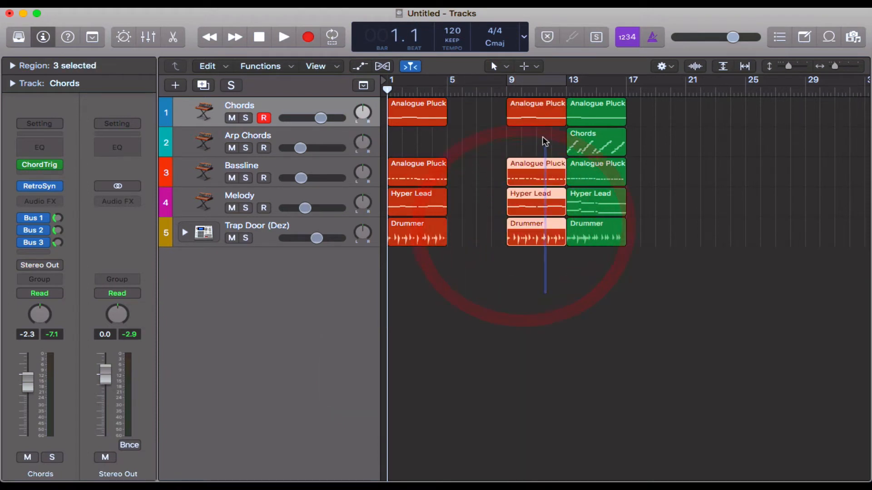
click(537, 112)
Step: Time-stretch the four red regions at bar 1 so they last 8 bars and end at bar 9
drag(449, 324, 419, 108)
click(499, 289)
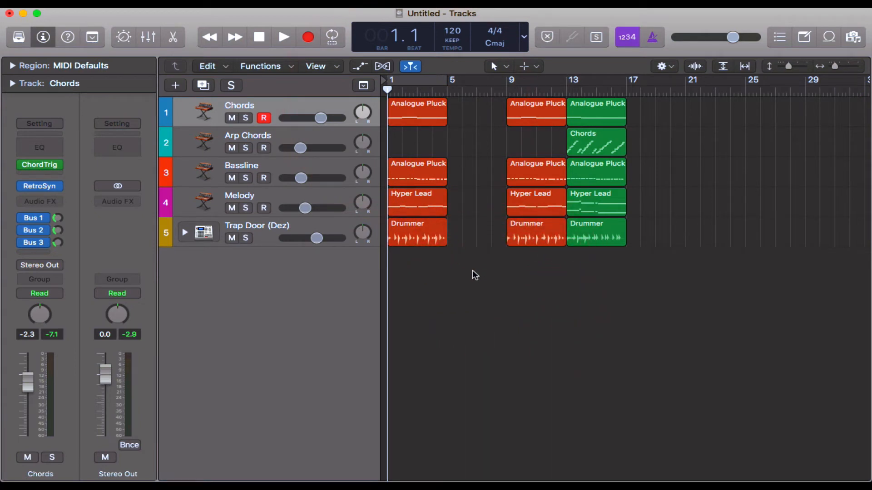
drag(473, 270, 427, 105)
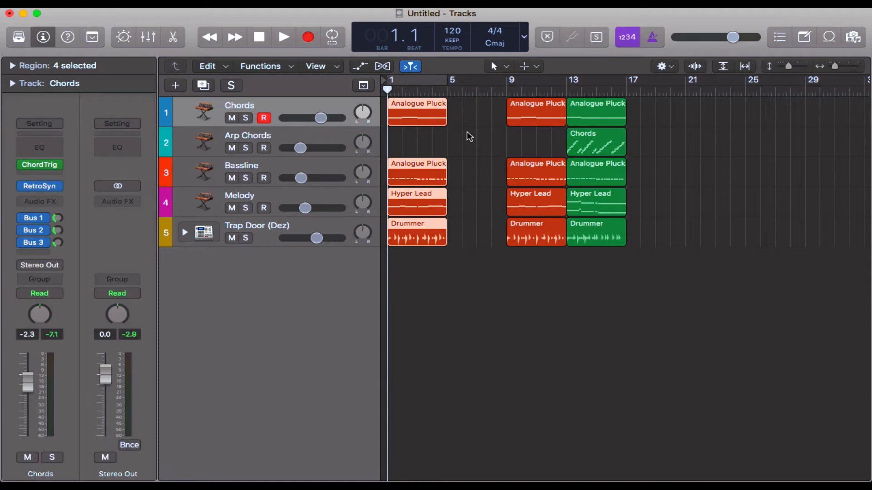
click(460, 293)
drag(460, 295, 432, 88)
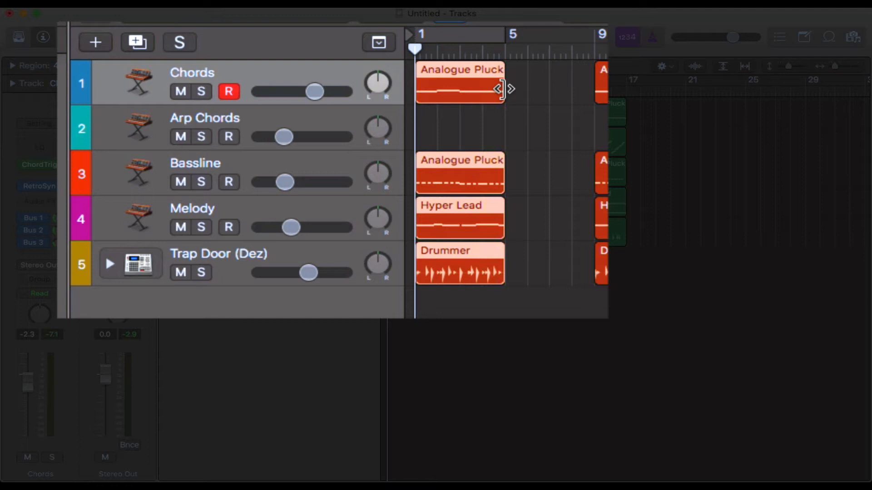
key(alt)
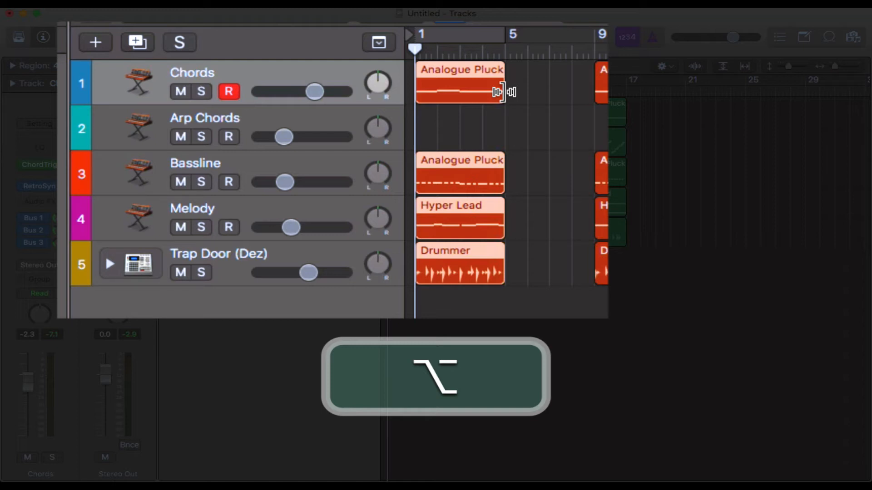
drag(502, 91, 586, 97)
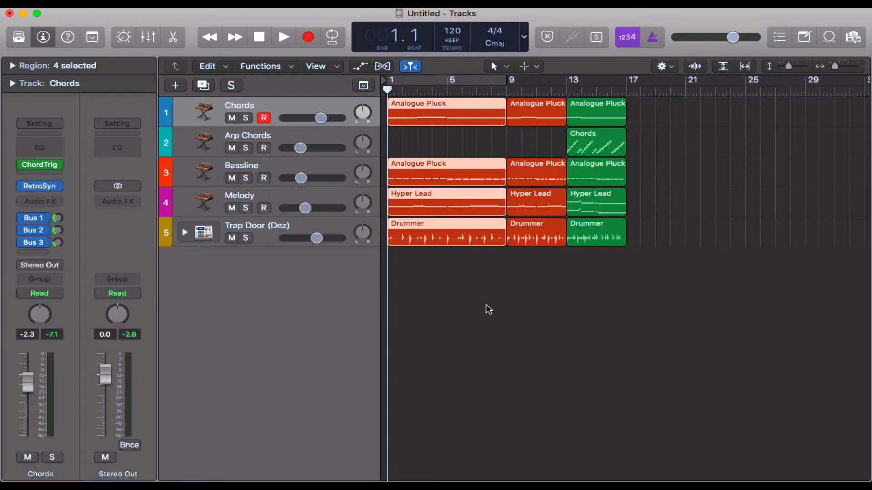
Step: Mute the five green regions at bar 13
drag(463, 281, 446, 107)
drag(539, 267, 529, 117)
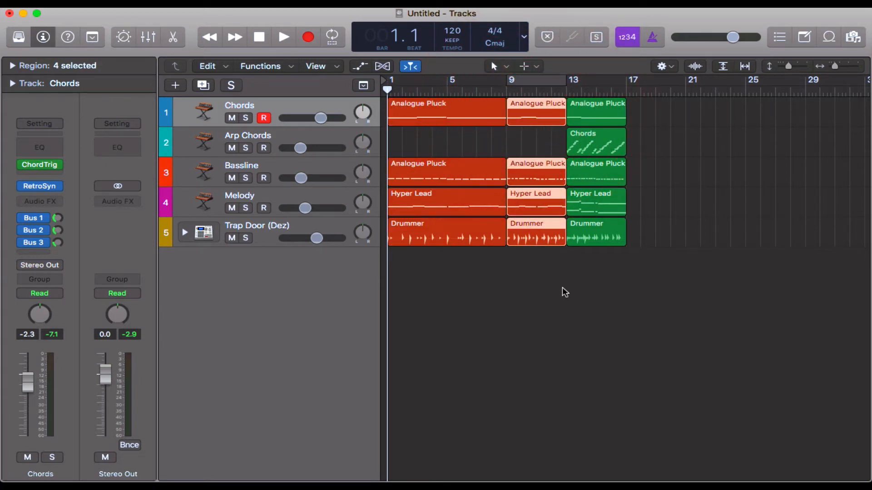
drag(639, 283, 602, 90)
key(ctrl+m)
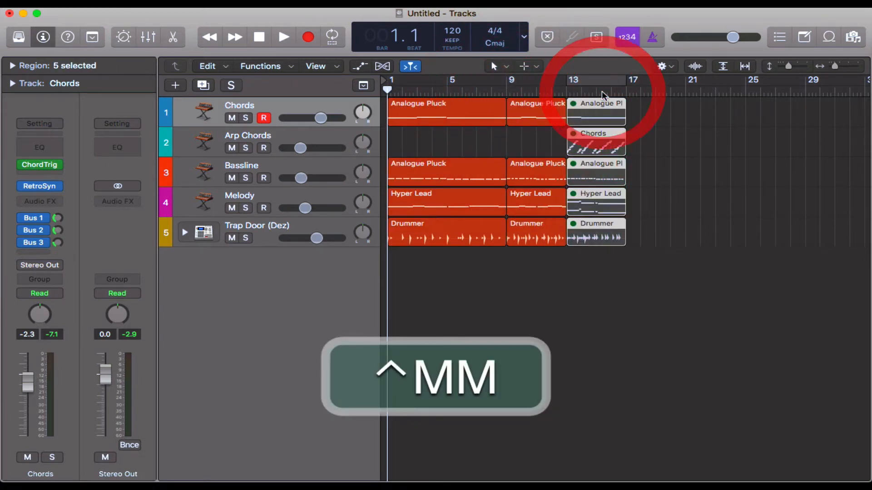
click(568, 418)
Step: Play from bar 1 to bar 13 to compare the stretched red regions with the original-length copies
key(ctrl+Return)
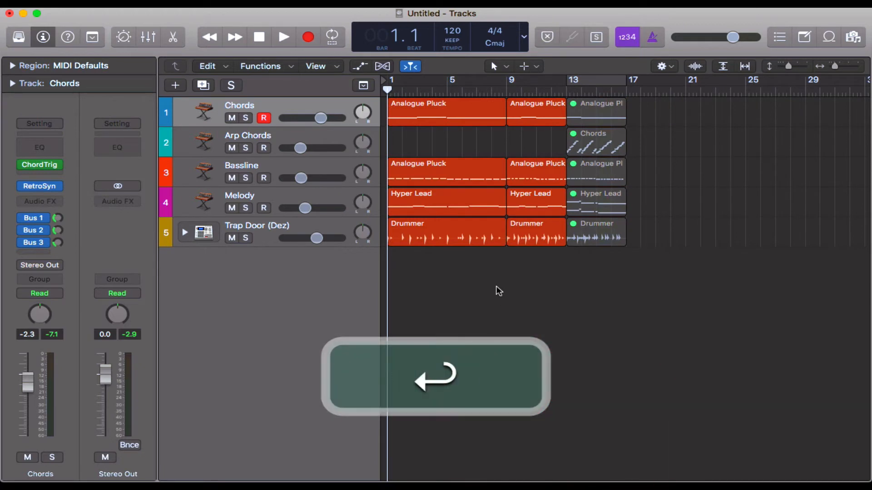
key(space)
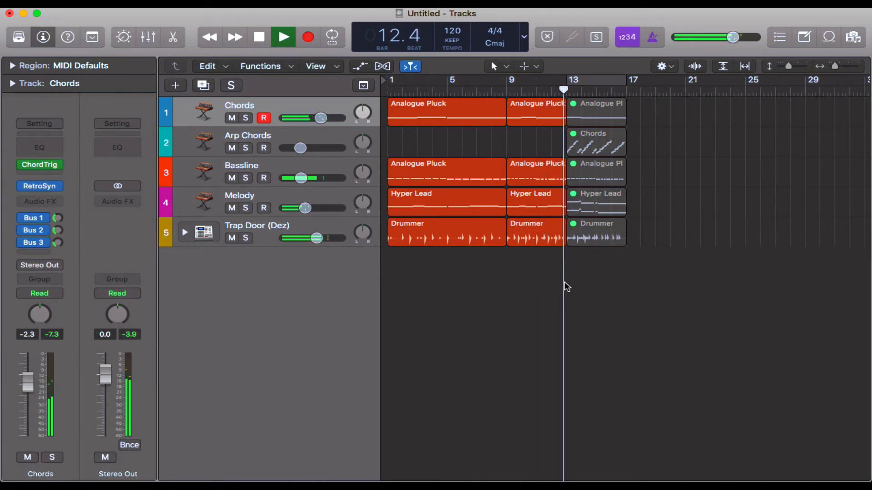
key(space)
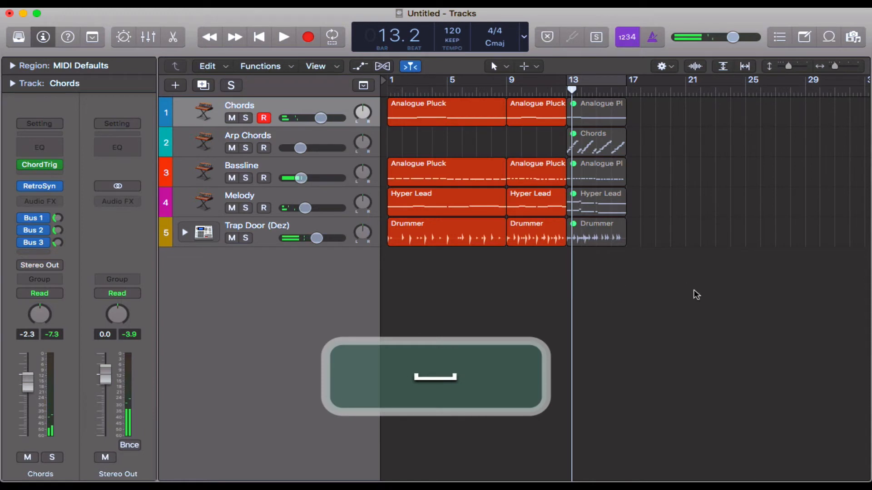
Step: Undo the muting of the green regions at bar 13
key(super+z)
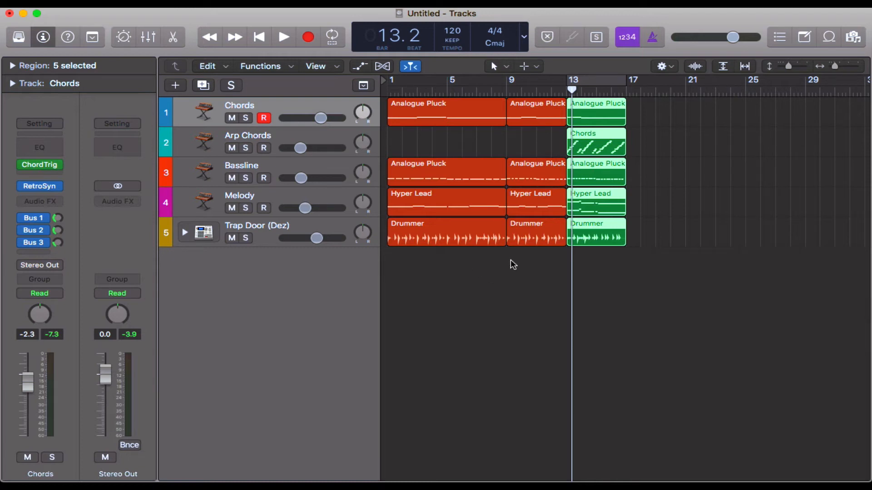
drag(462, 268, 440, 110)
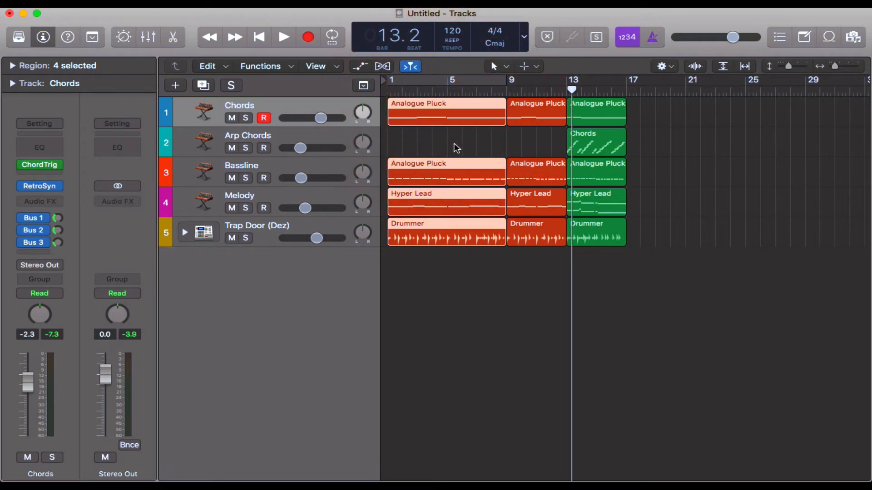
drag(551, 276, 544, 106)
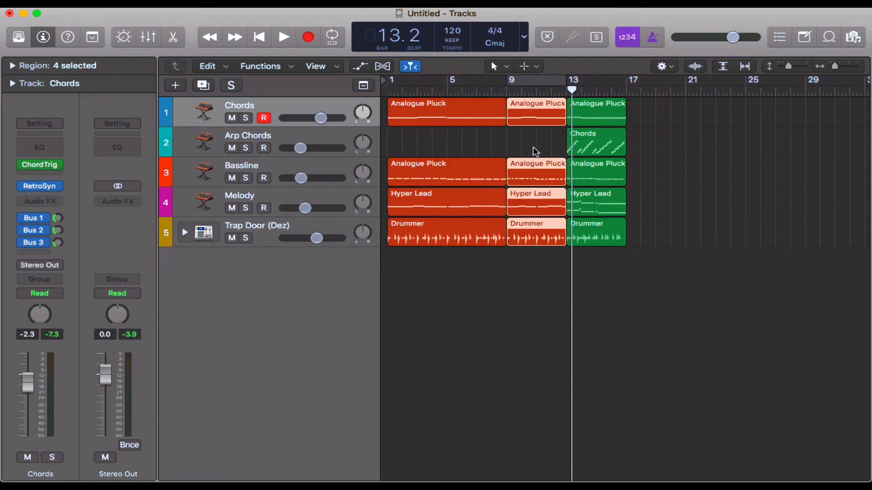
drag(427, 295, 423, 128)
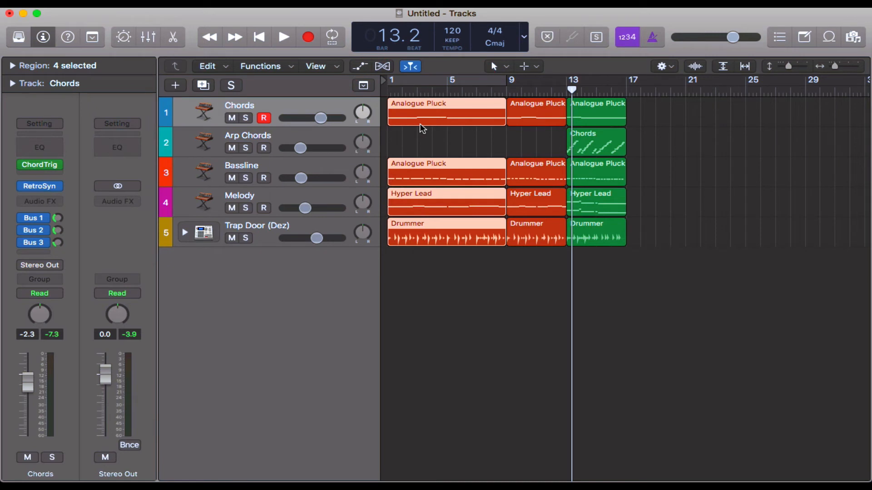
click(625, 286)
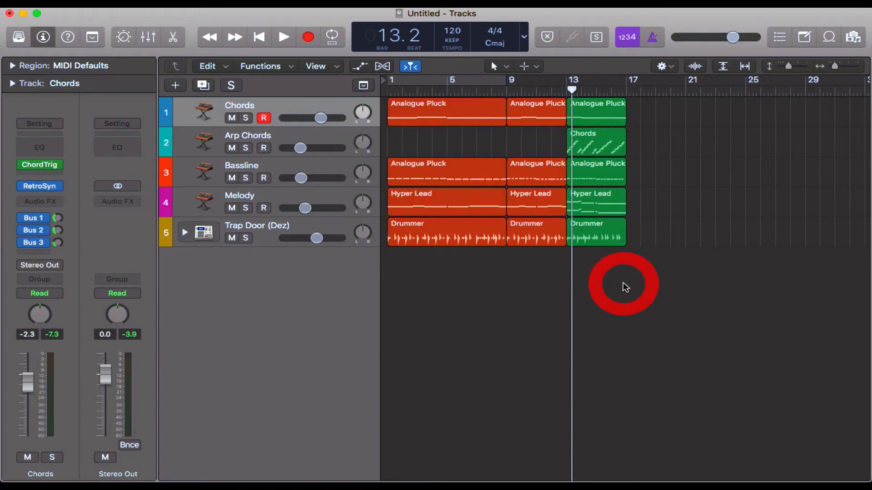
Step: Place the playhead at bar 13 and play the five green regions through to their end
scroll(626, 287, right, 2)
drag(505, 89, 497, 89)
click(497, 88)
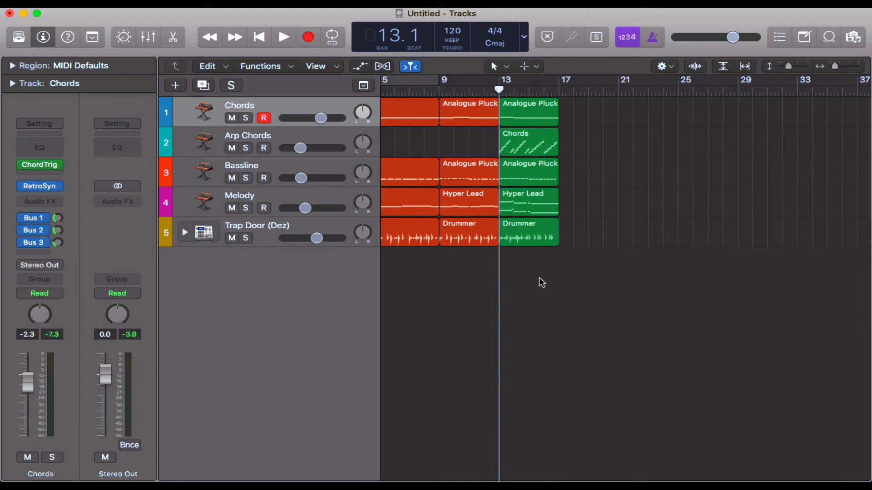
drag(539, 277, 529, 114)
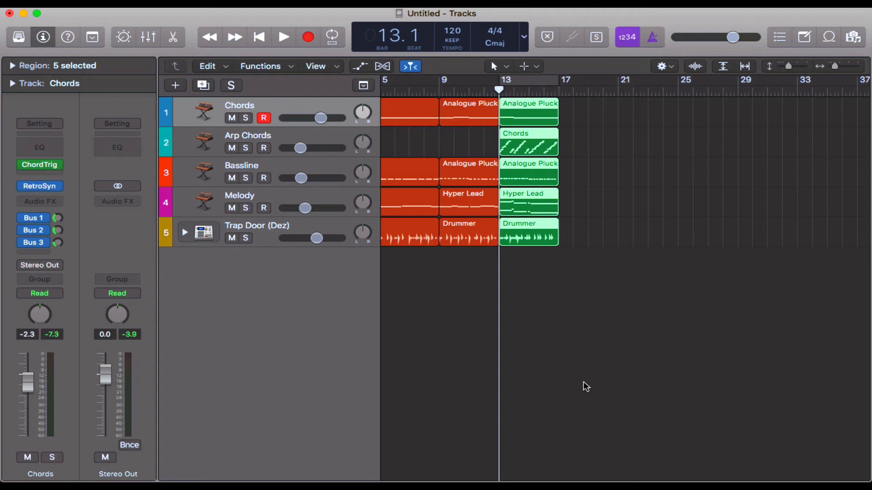
key(space)
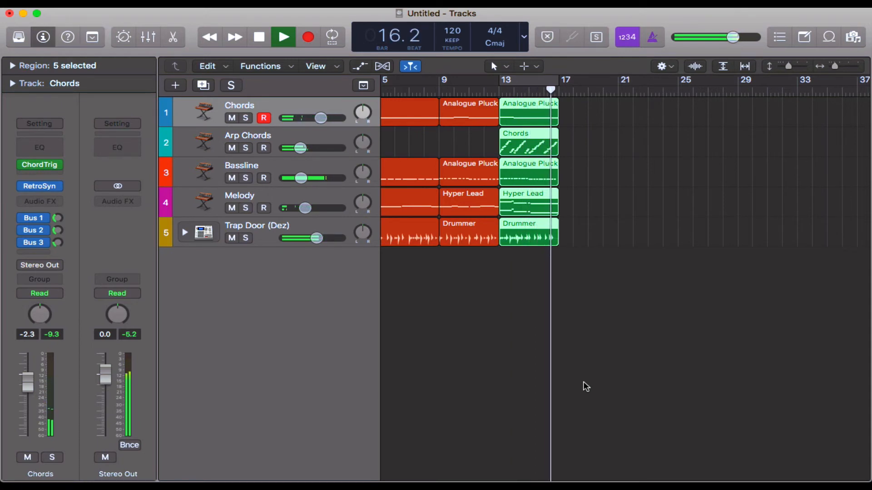
key(space)
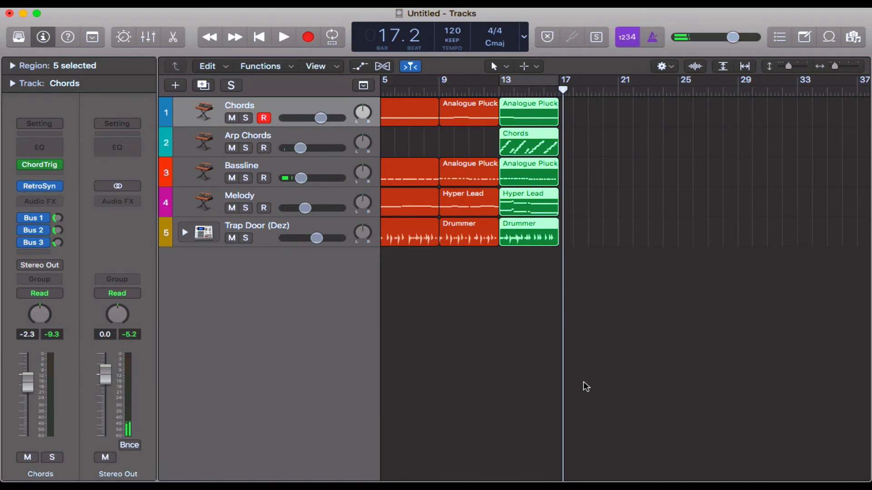
Step: Repeat the five green regions at bar 17 and time-compress the copies to 2 bars
key(super+r)
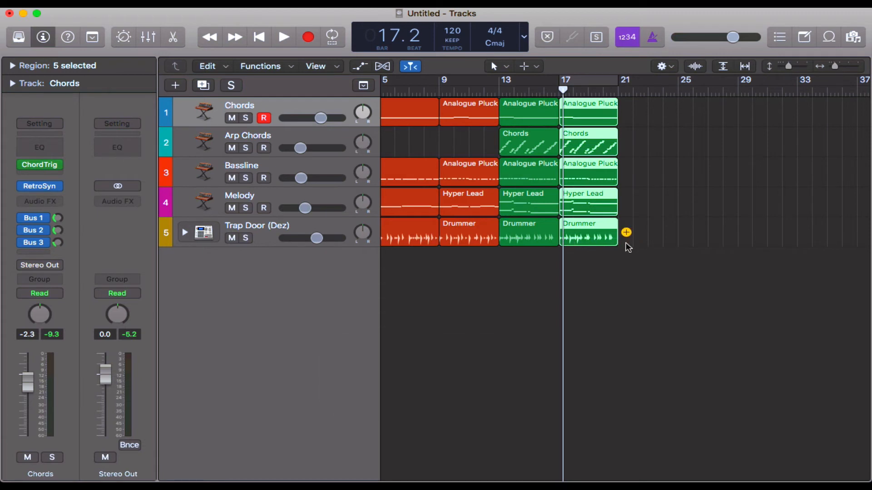
click(638, 276)
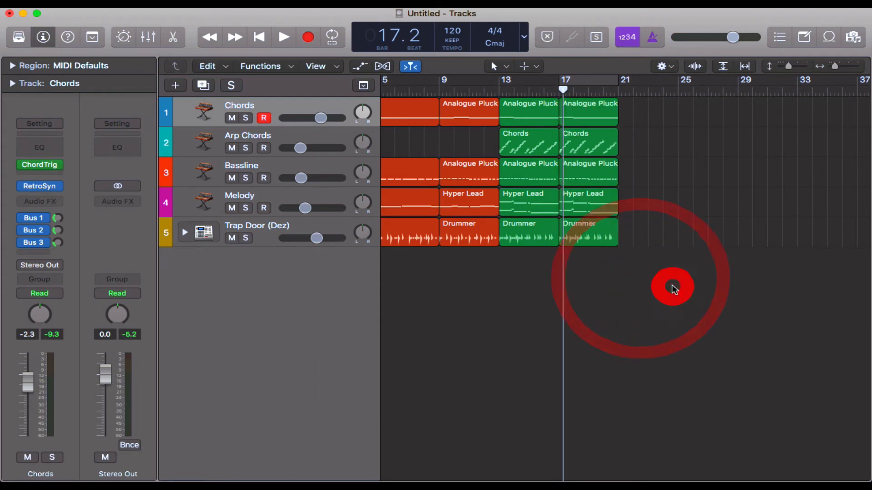
drag(654, 294, 605, 114)
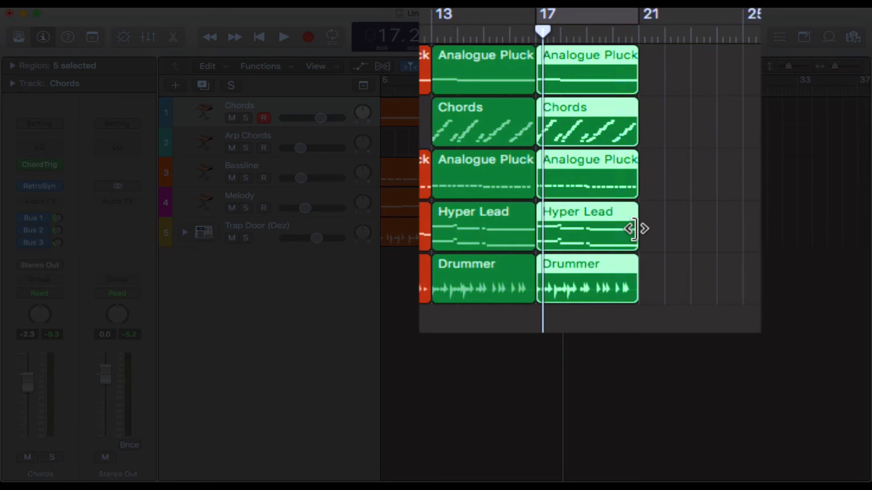
key(alt)
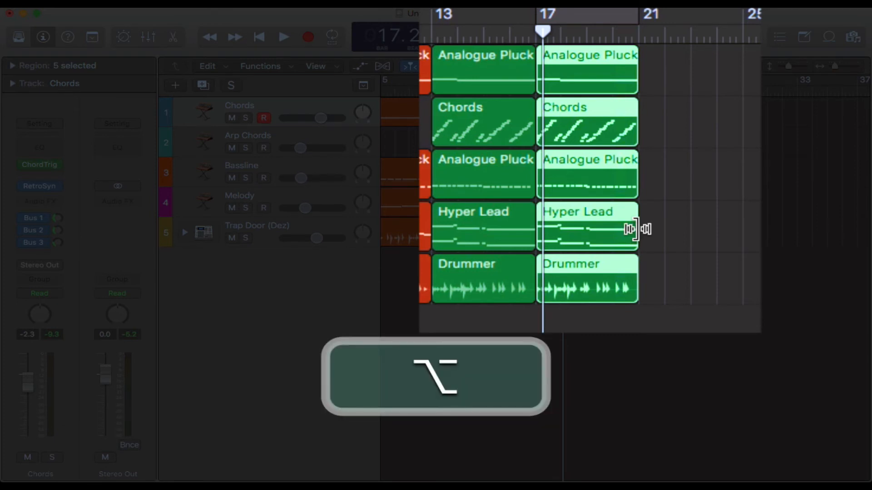
drag(636, 230, 636, 230)
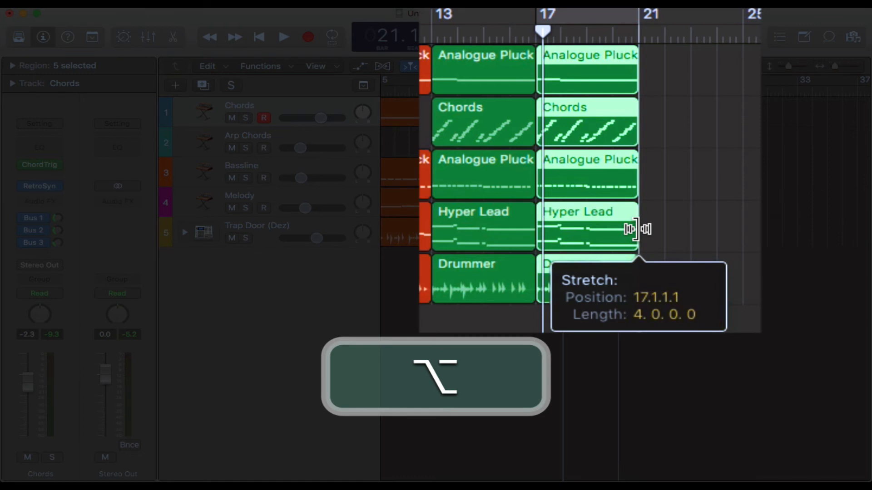
drag(635, 229, 587, 220)
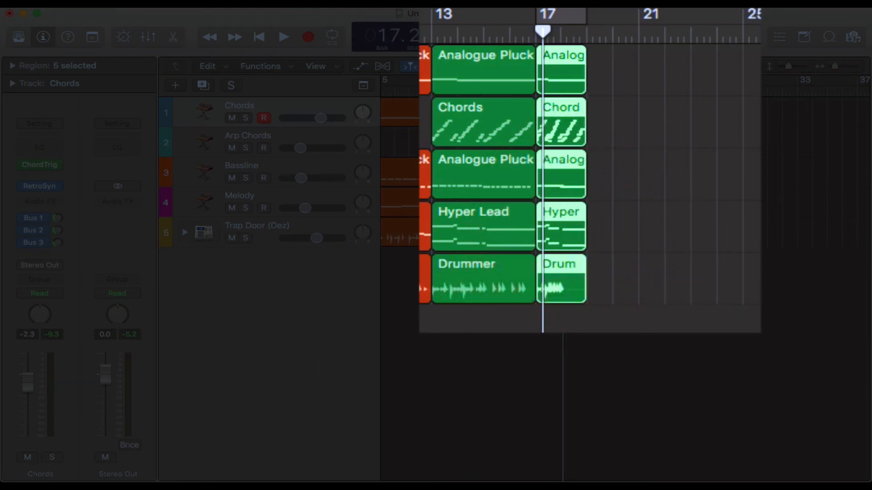
Step: Repeat the five time-compressed green regions at bar 17 so the copies fill bars 19 to 21
key(super+z)
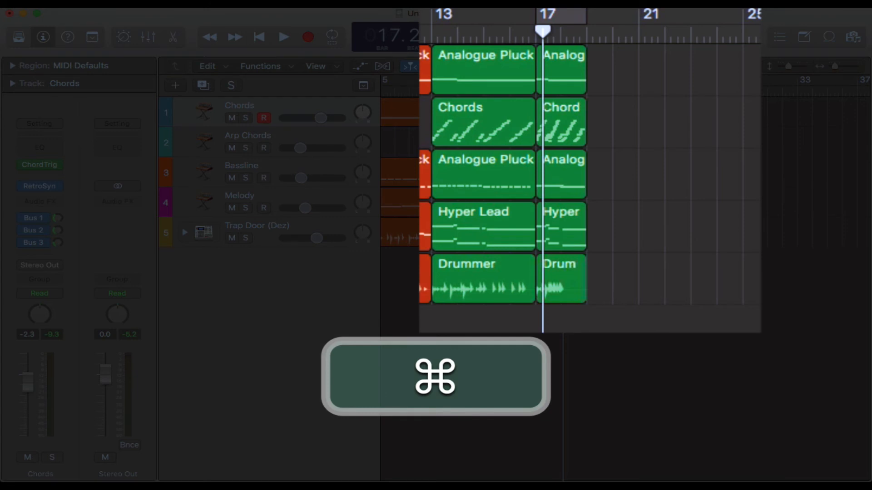
drag(585, 329, 563, 72)
key(super+r)
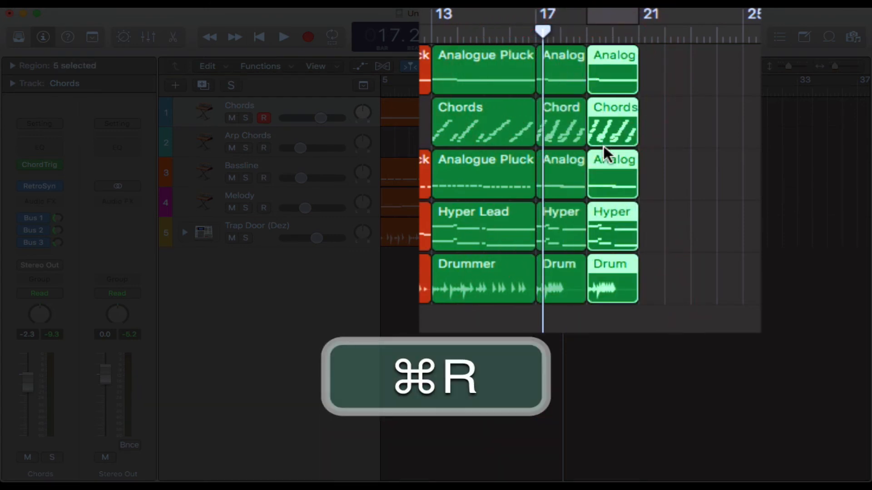
drag(563, 329, 563, 68)
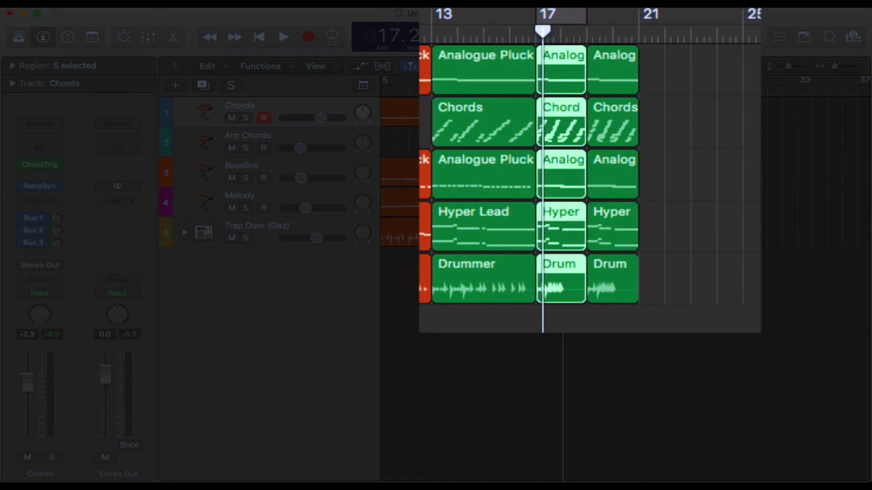
drag(540, 276, 539, 115)
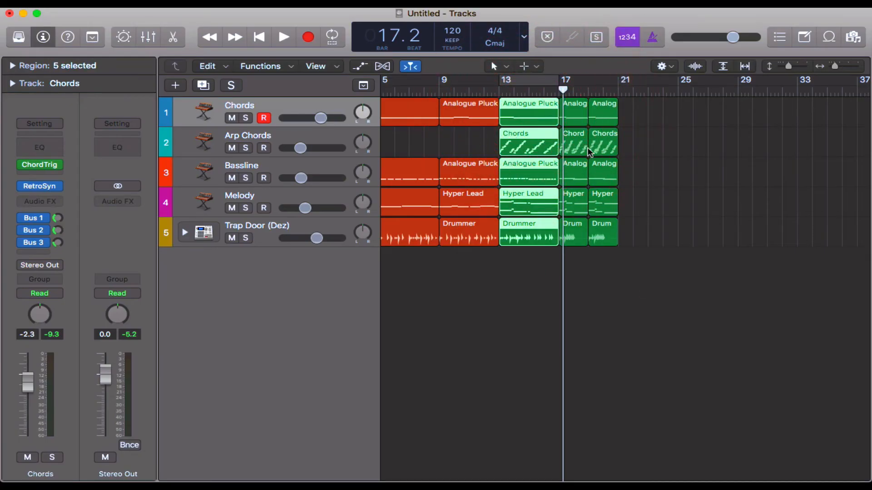
mouse_move(618, 271)
mouse_down()
mouse_move(612, 149)
mouse_move(556, 92)
mouse_up()
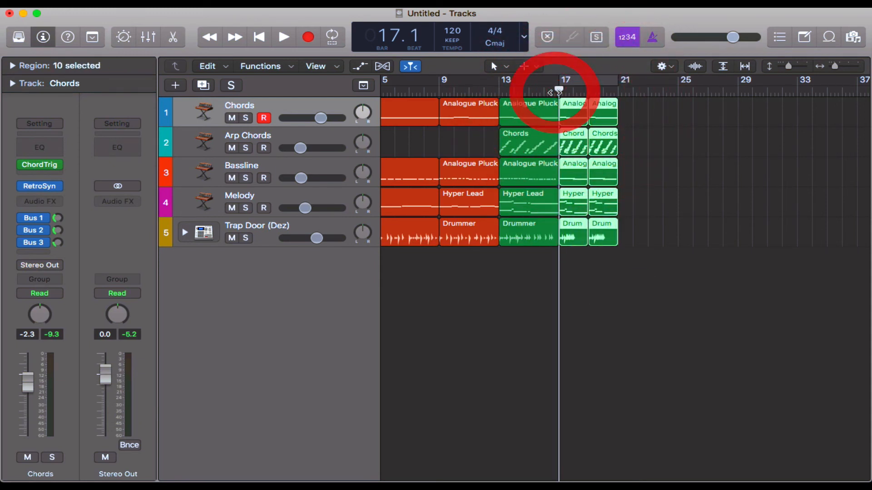
click(626, 278)
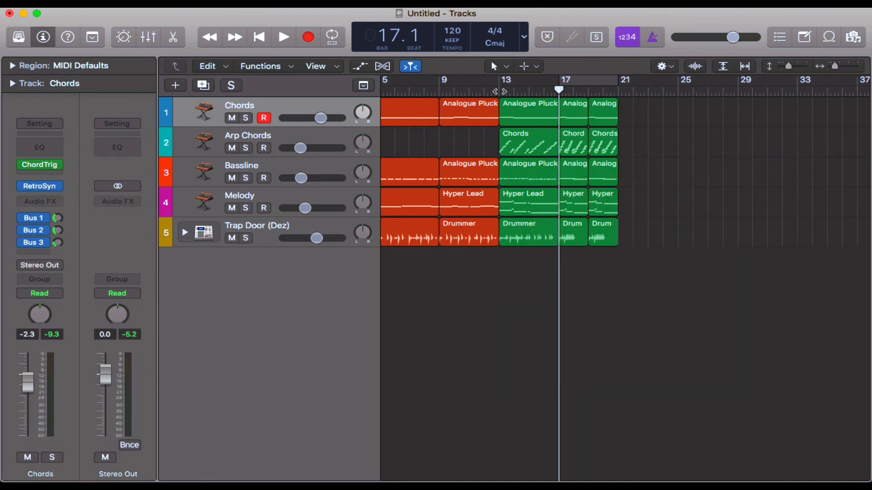
Step: Play from bar 13 past bar 21 to compare the original green regions with their double-time copies
click(500, 88)
drag(535, 296, 536, 96)
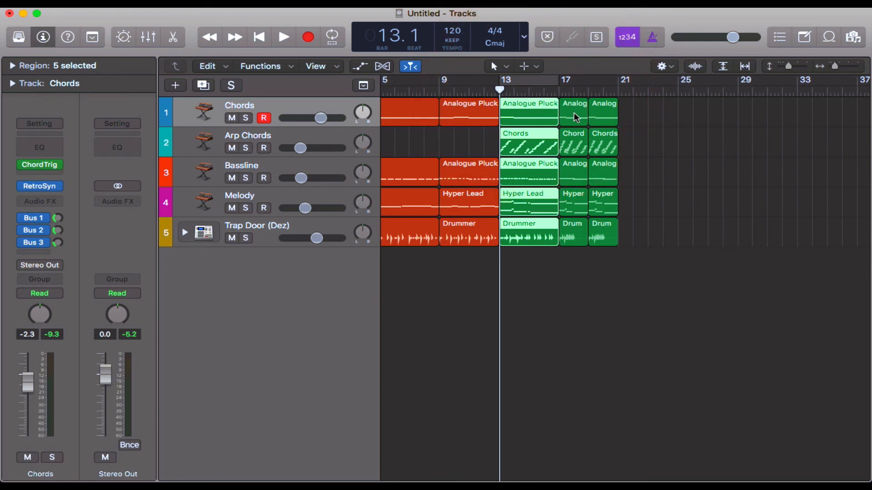
key(space)
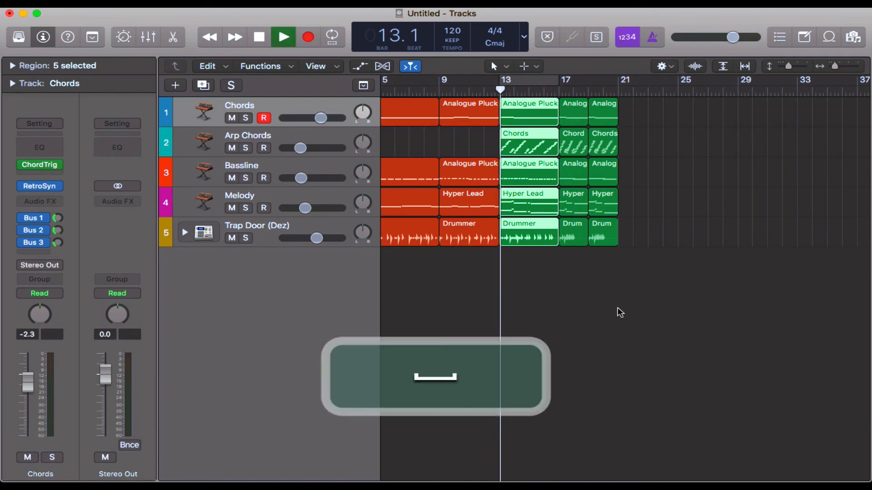
click(650, 314)
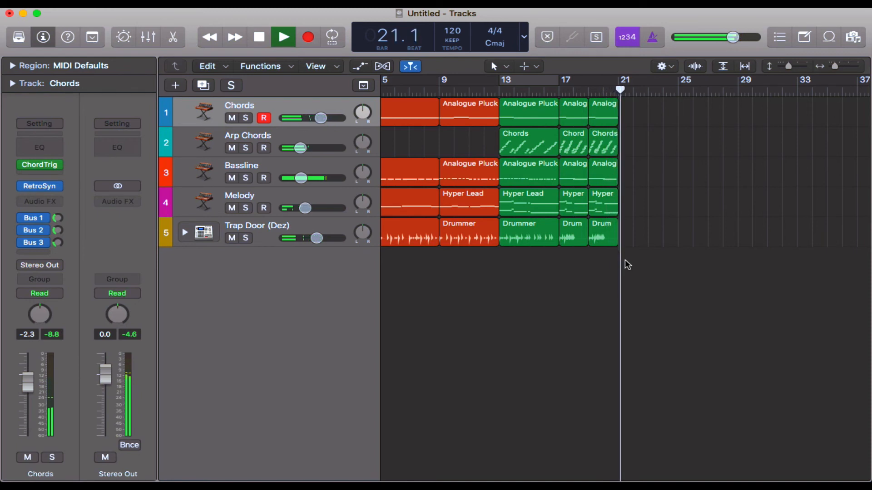
key(space)
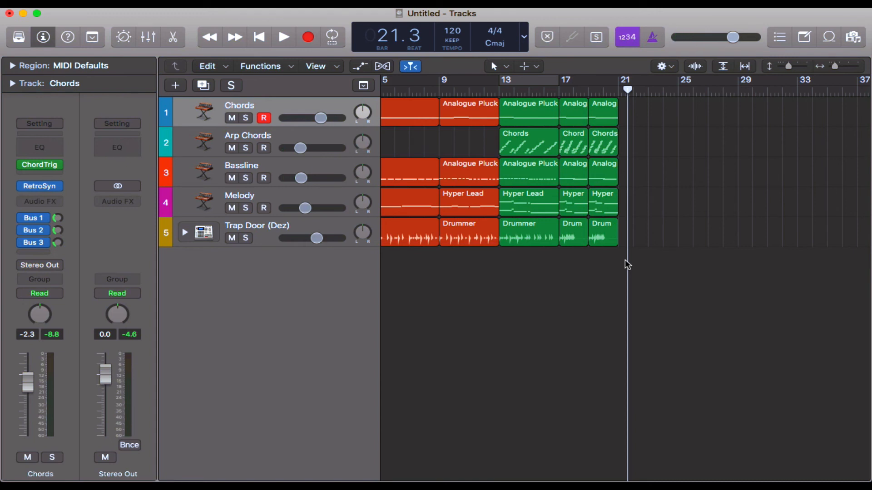
Step: Mute the two compressed Arp Chords regions at bars 17 and 19
scroll(625, 260, left, 3)
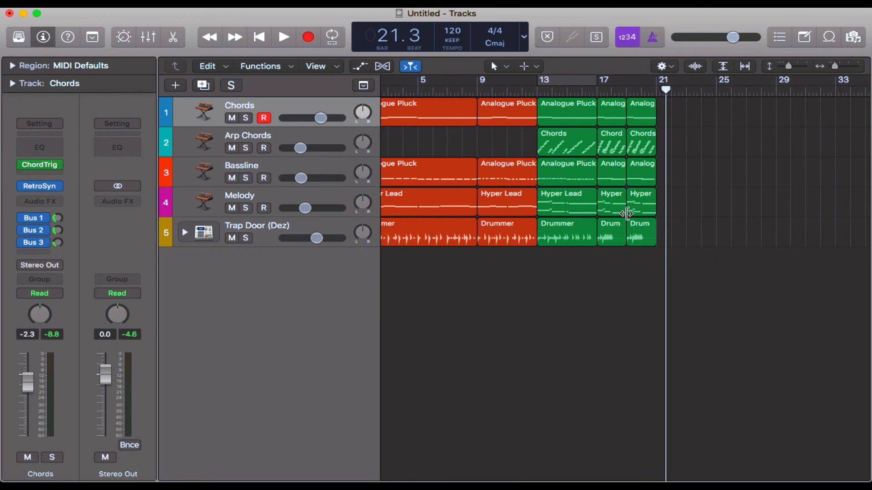
drag(687, 146, 612, 137)
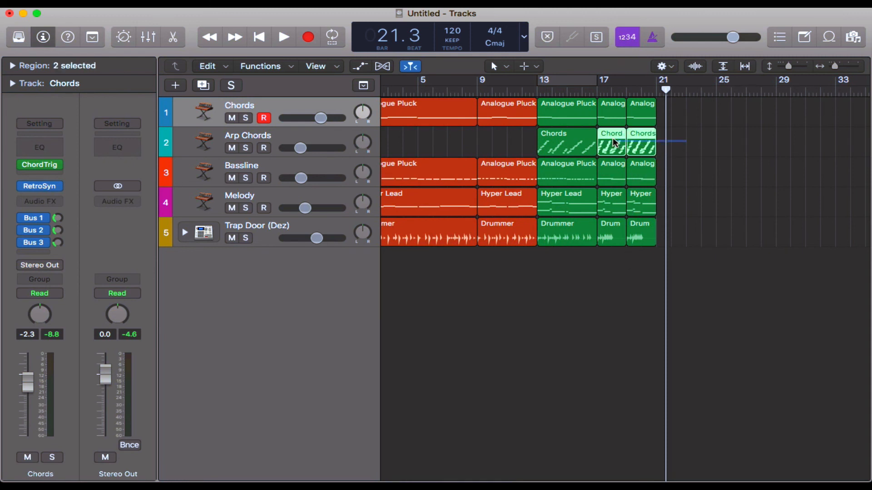
key(ctrl+m)
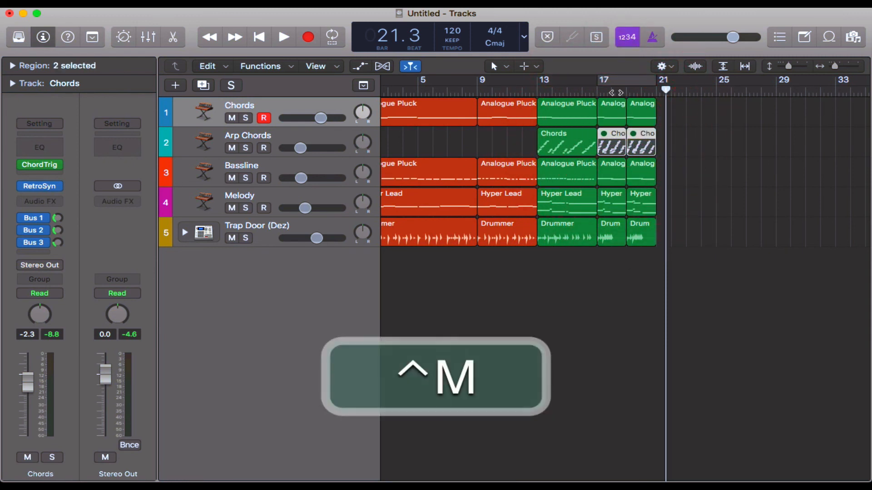
Step: Play the double-time section in a cycle from bar 17 to 21, stop playback and turn the cycle off
key(ctrl+c)
key(space)
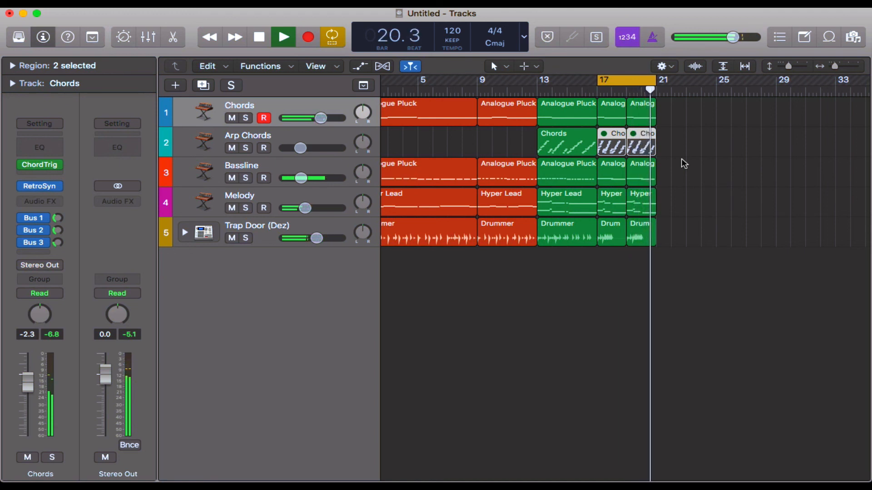
key(c)
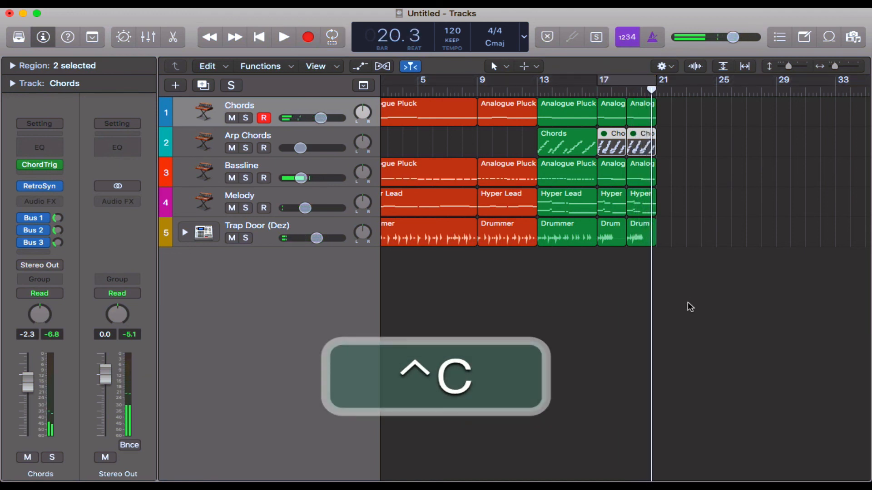
Step: Undo the muting of the two compressed Arp Chords regions
key(ctrl+super+z)
key(super+z)
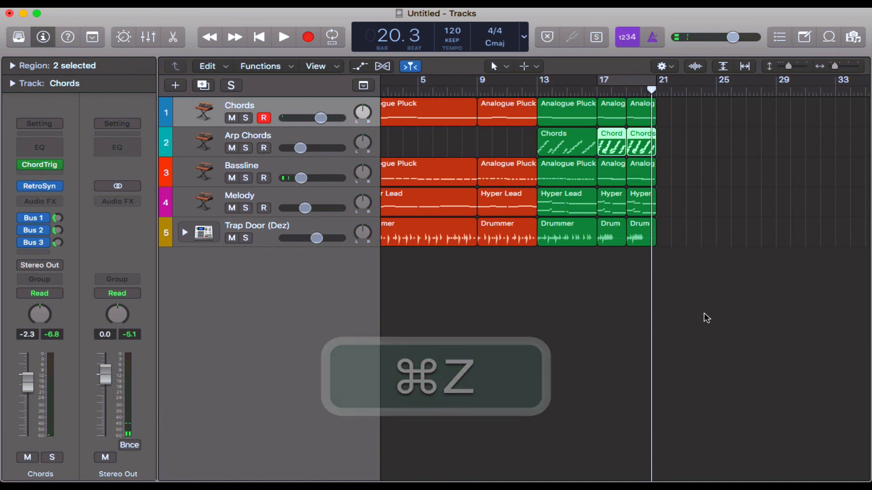
Step: Return the playhead to the start of the project at bar 1
key(Return)
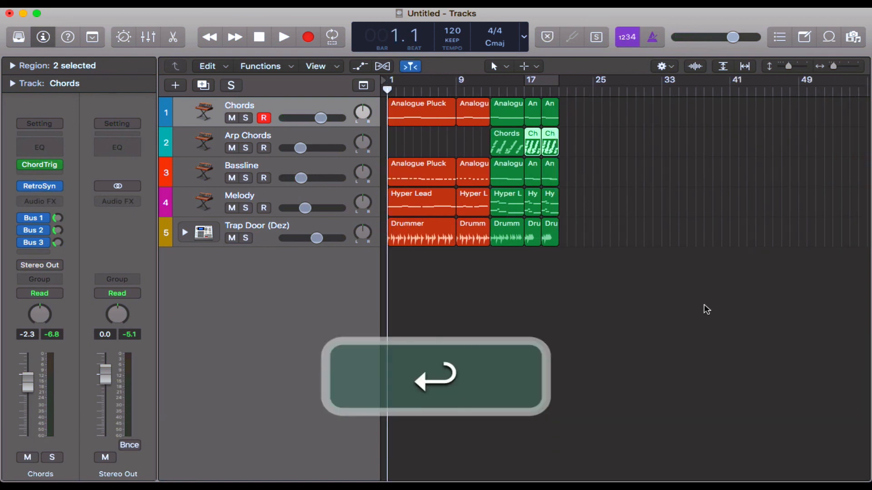